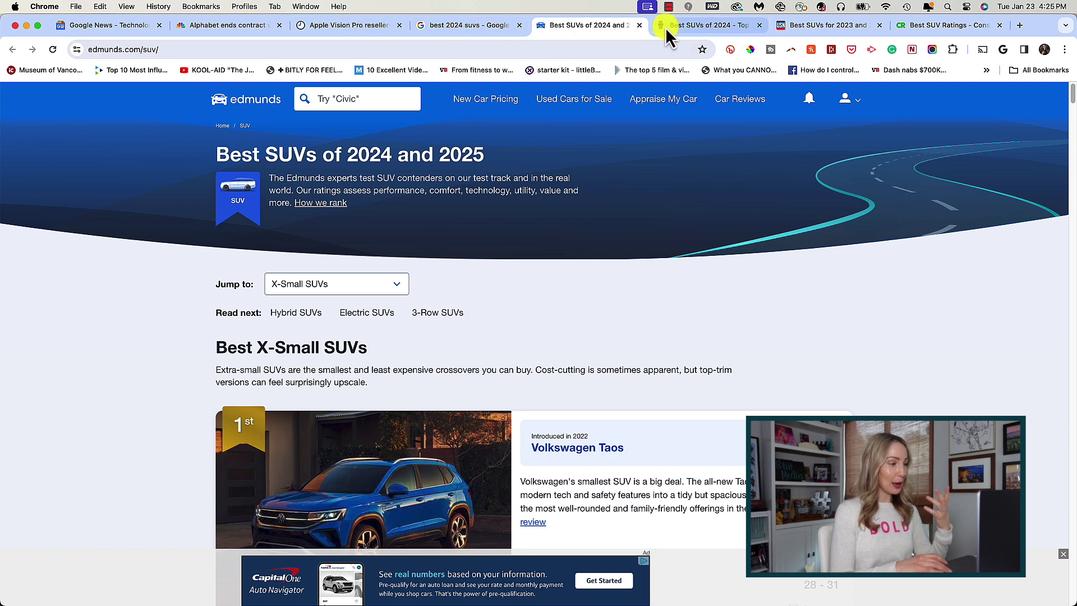
- Switch to the Kelley Blue Book 'Best SUVs of 2024' tab in the tab strip
left_click(705, 25)
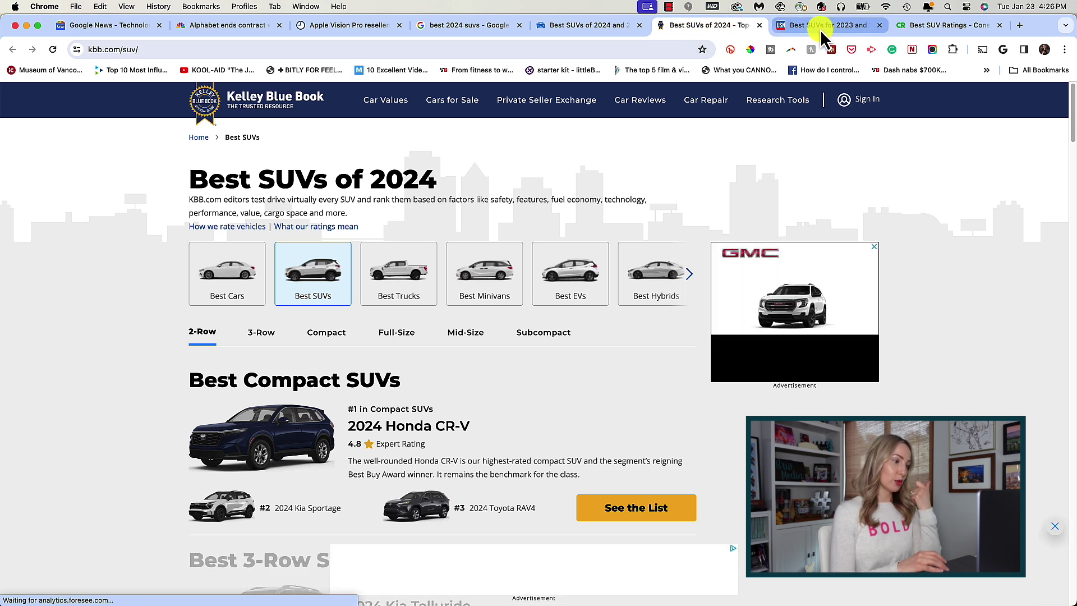
- Request an AI tab-group suggestion using Organize Similar Tabs on the SUV tab
right_click(677, 26)
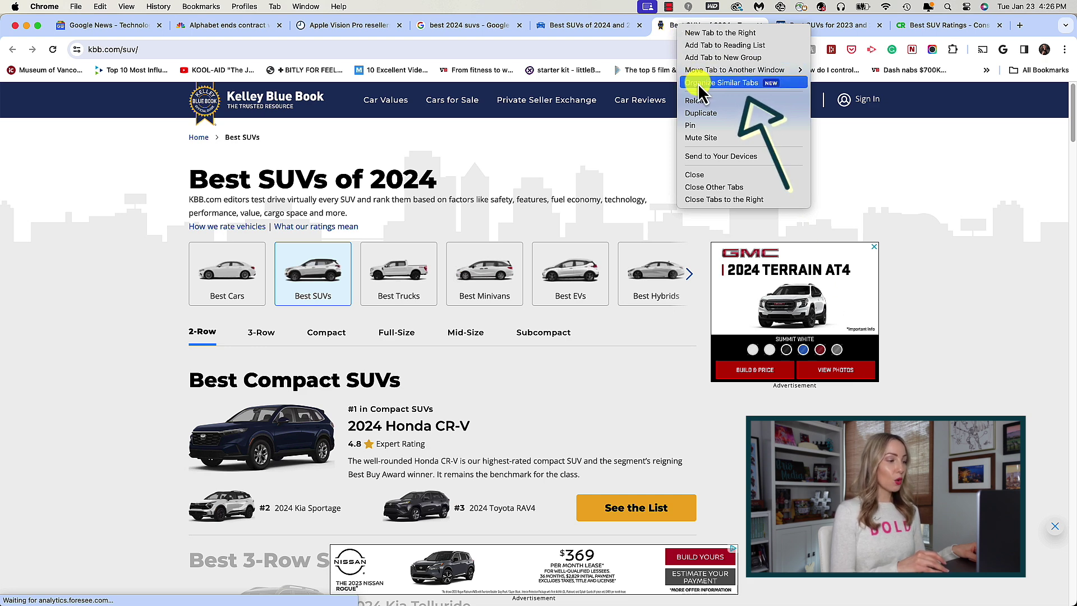
left_click(720, 83)
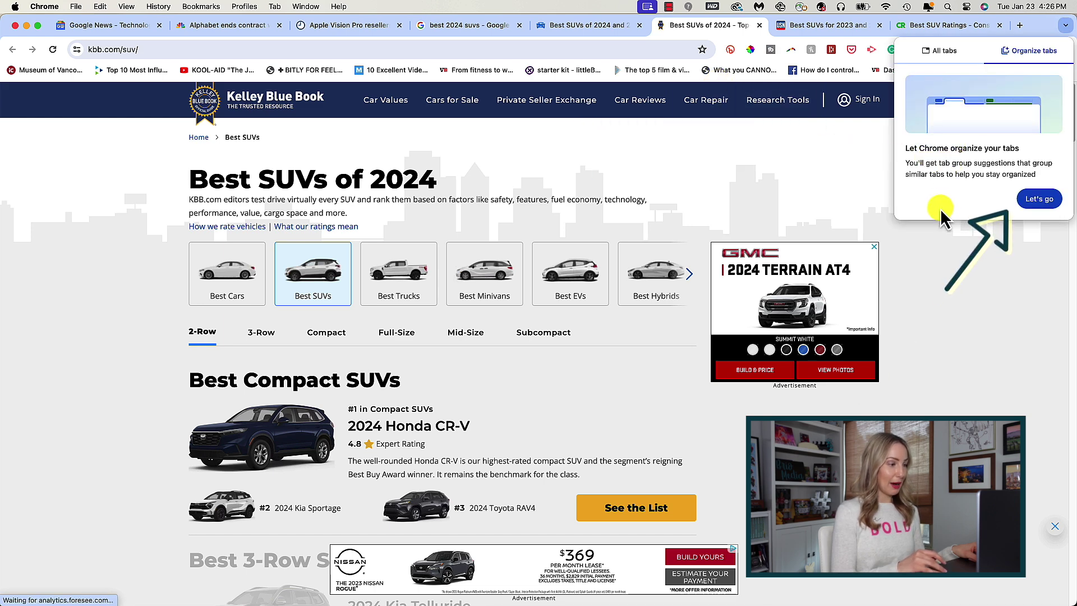
left_click(1041, 201)
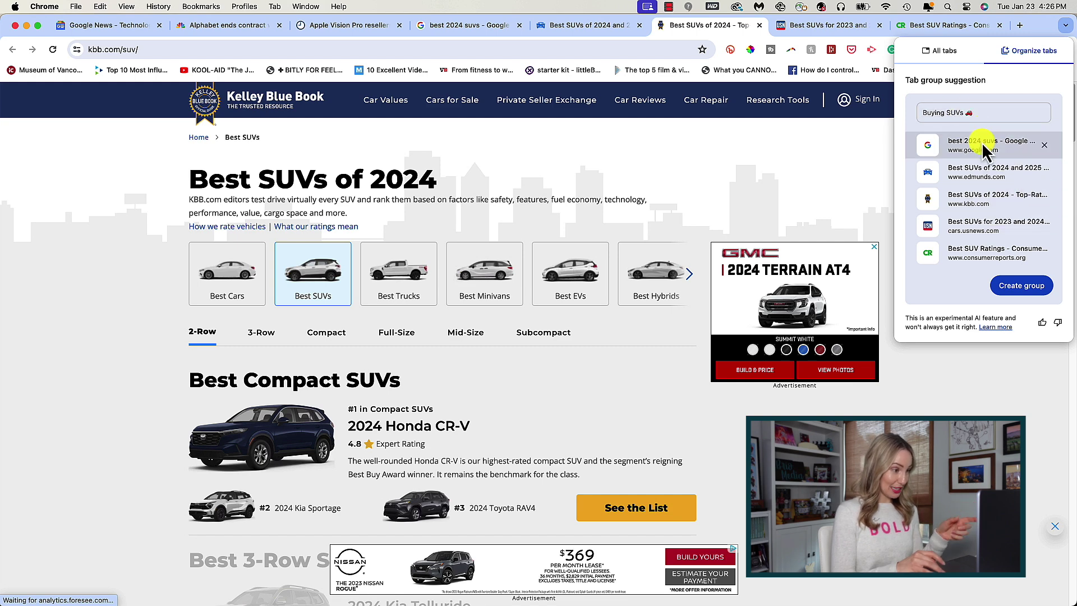
- Rename the suggested group to 'Best SUVs 2024', exclude the Google tab, and create it
left_click(970, 112)
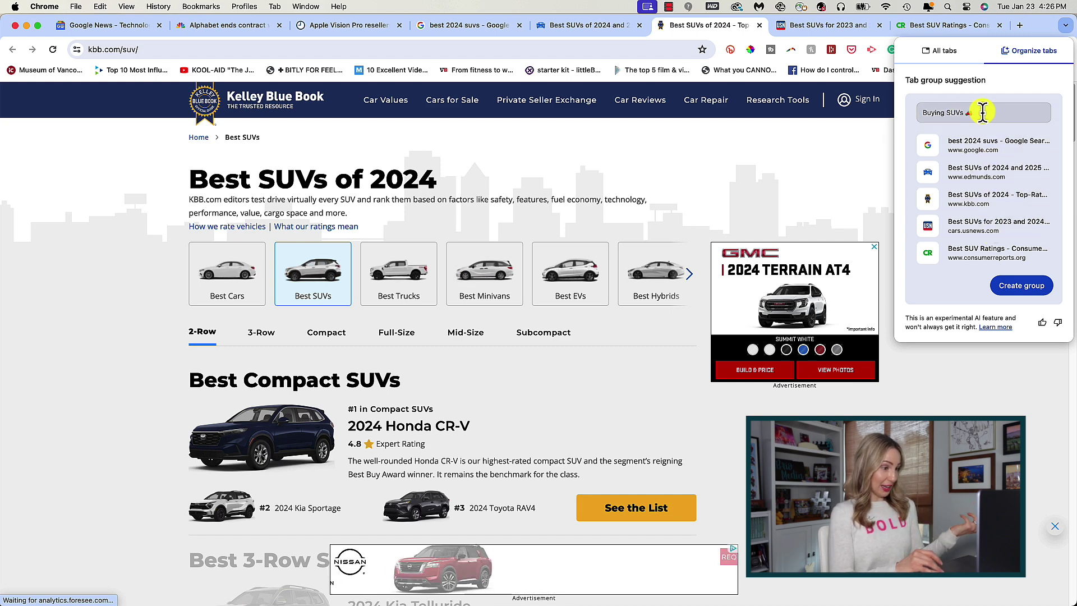
left_click(947, 112)
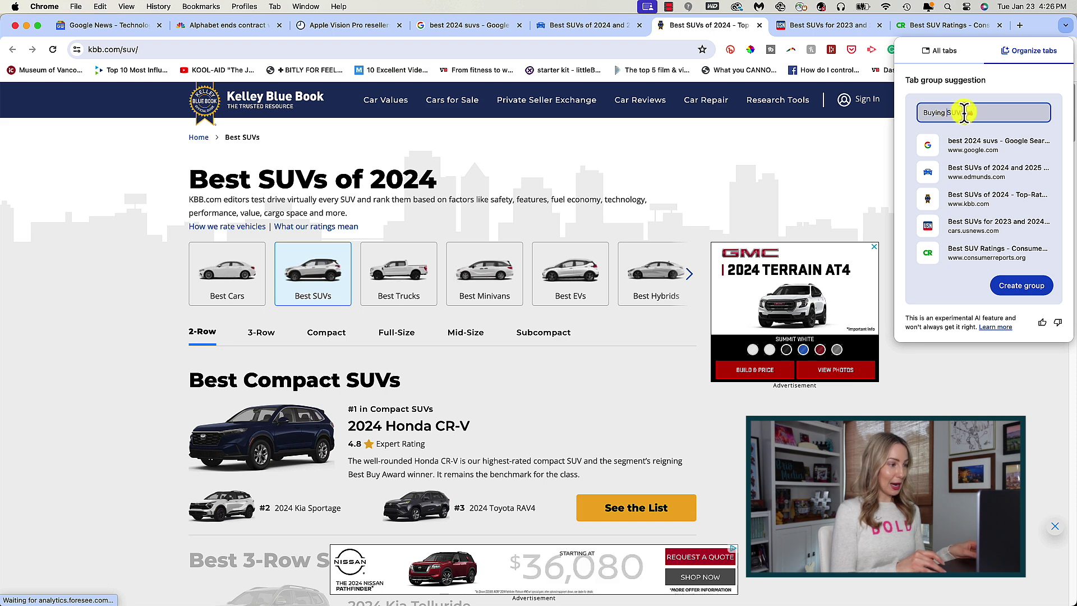
left_click_drag(963, 113, 923, 112)
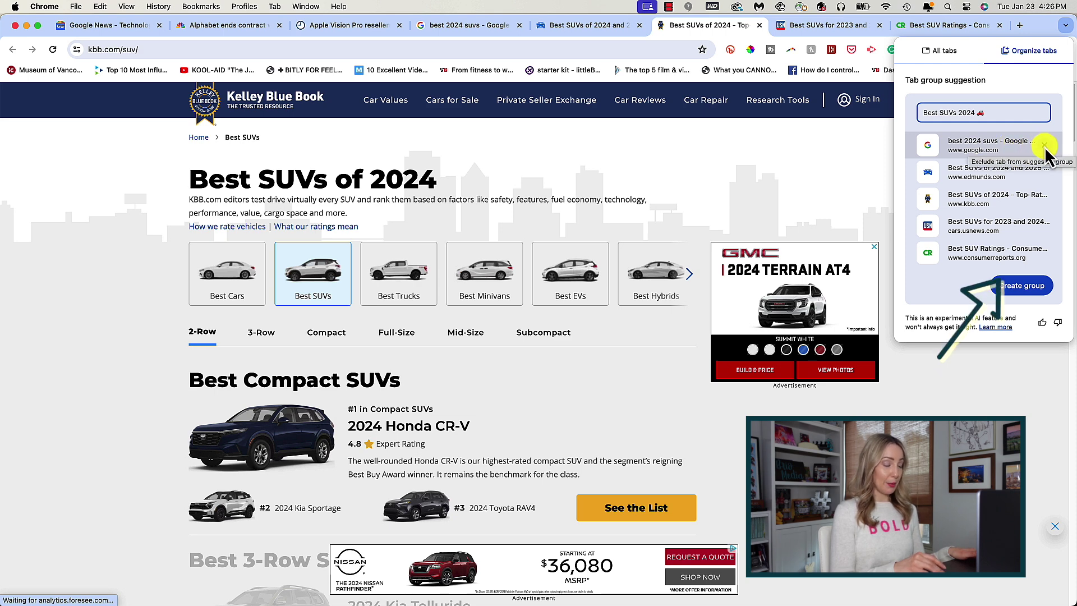
left_click(1047, 147)
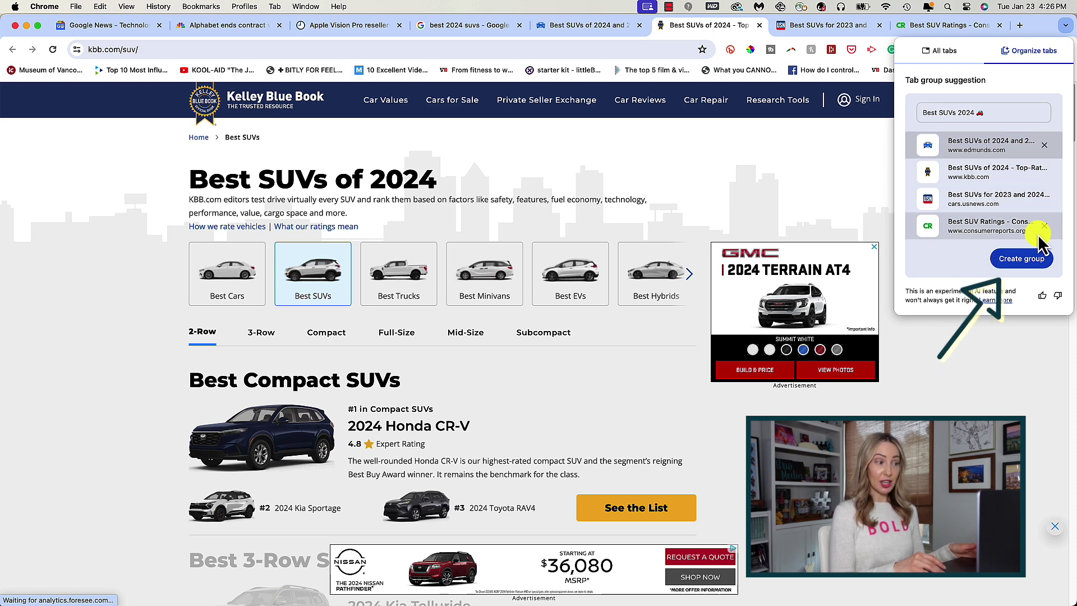
left_click(1021, 259)
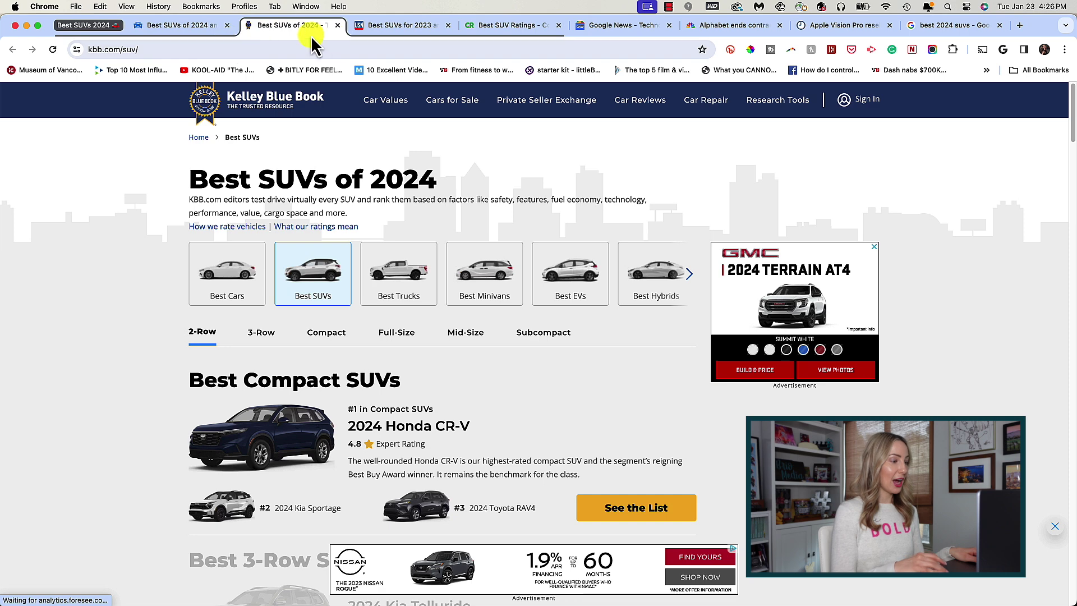
- Look through the Edmunds, Kelley Blue Book and US News tabs in the group
left_click(177, 24)
left_click(277, 25)
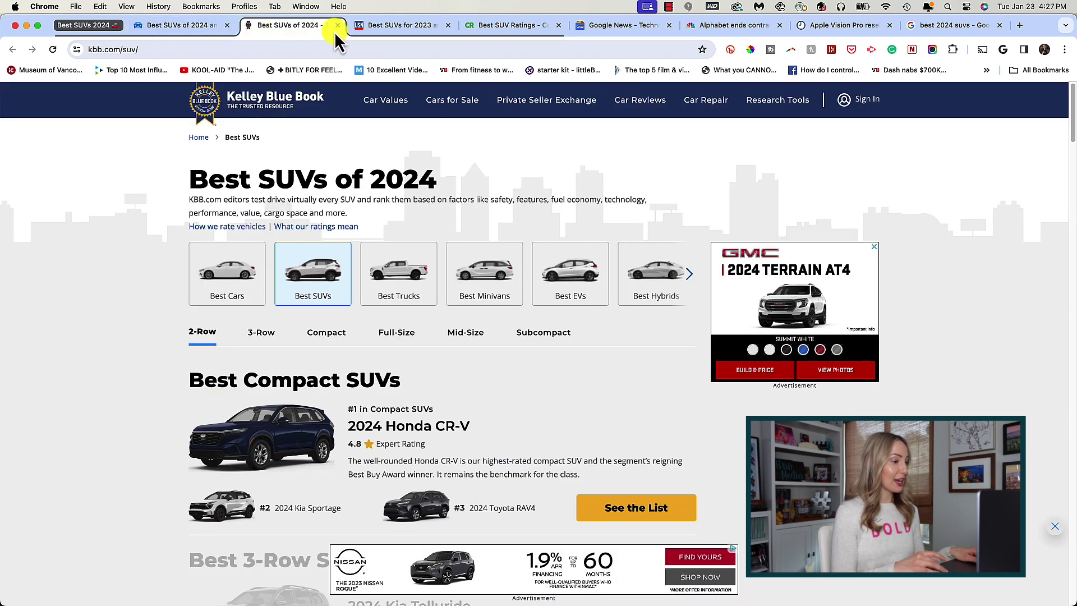
left_click(400, 25)
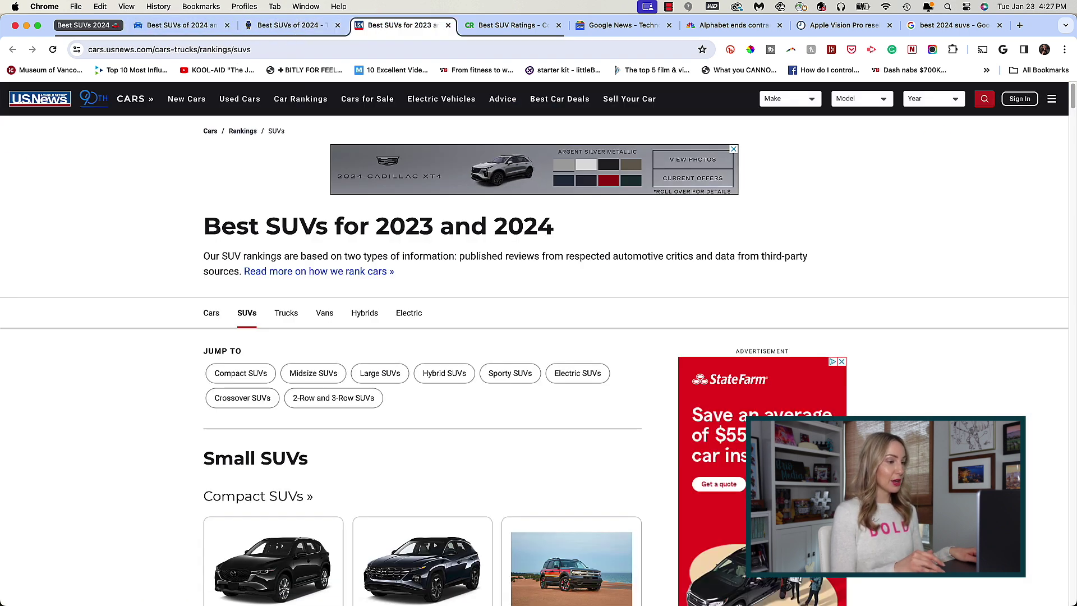
- Colour the Best SUVs 2024 group blue, then collapse and re-expand it
right_click(79, 25)
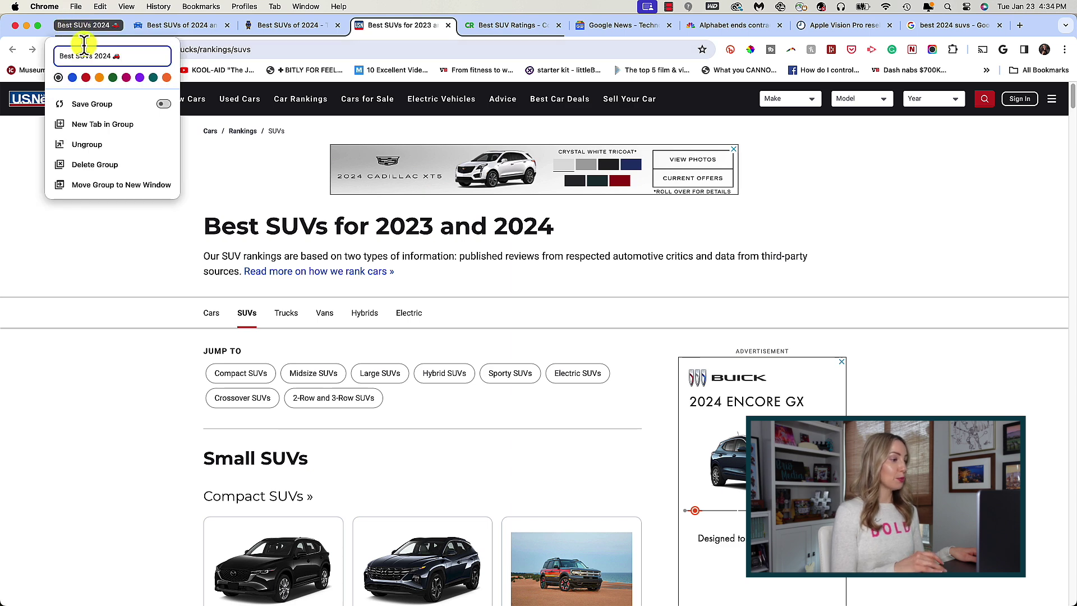
left_click(113, 78)
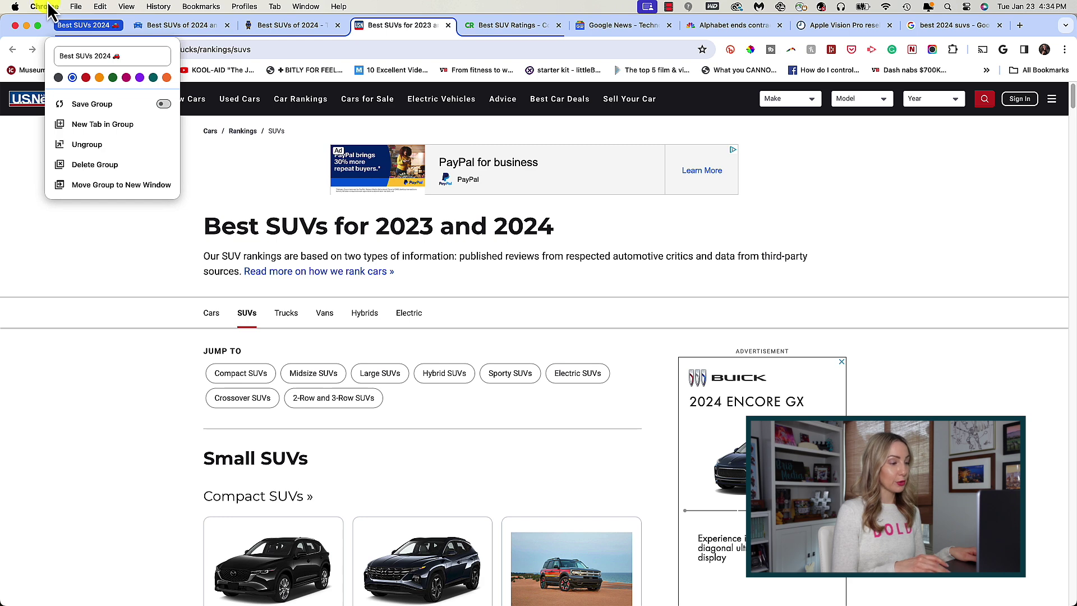
left_click(72, 23)
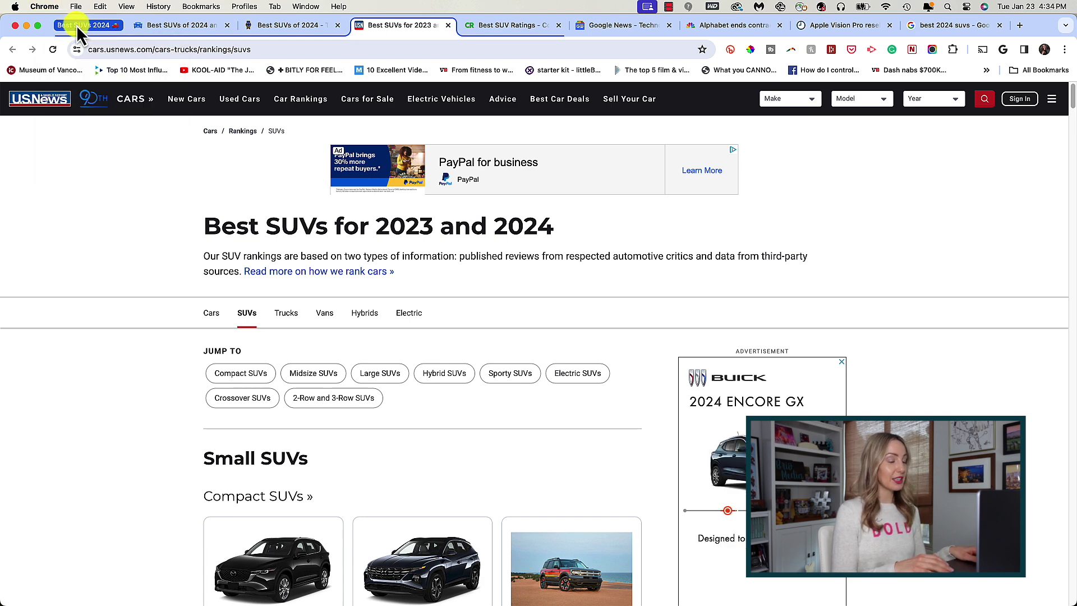
left_click(77, 25)
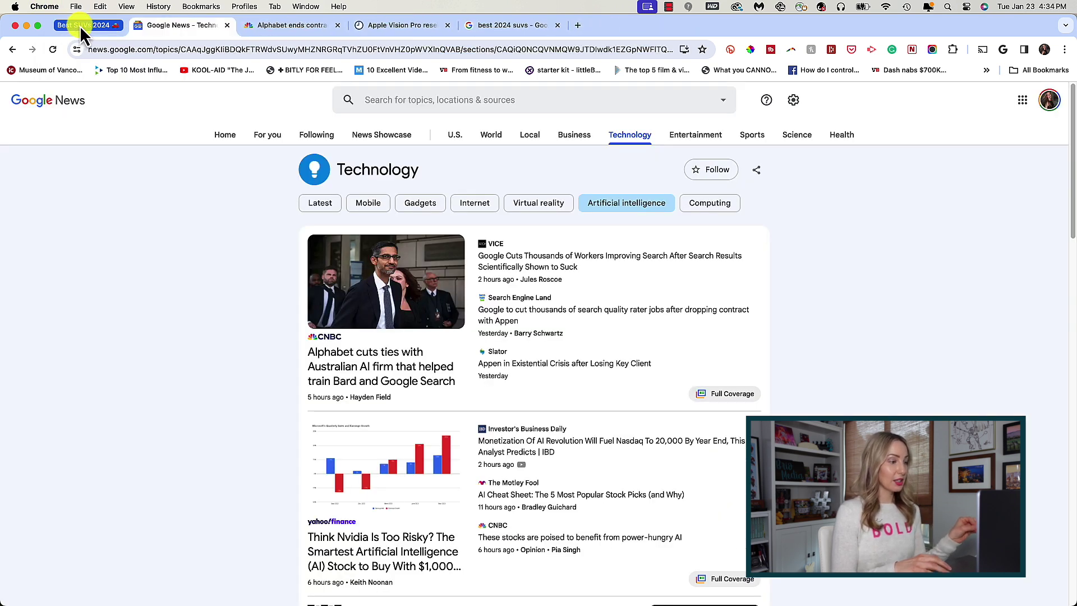
left_click(92, 27)
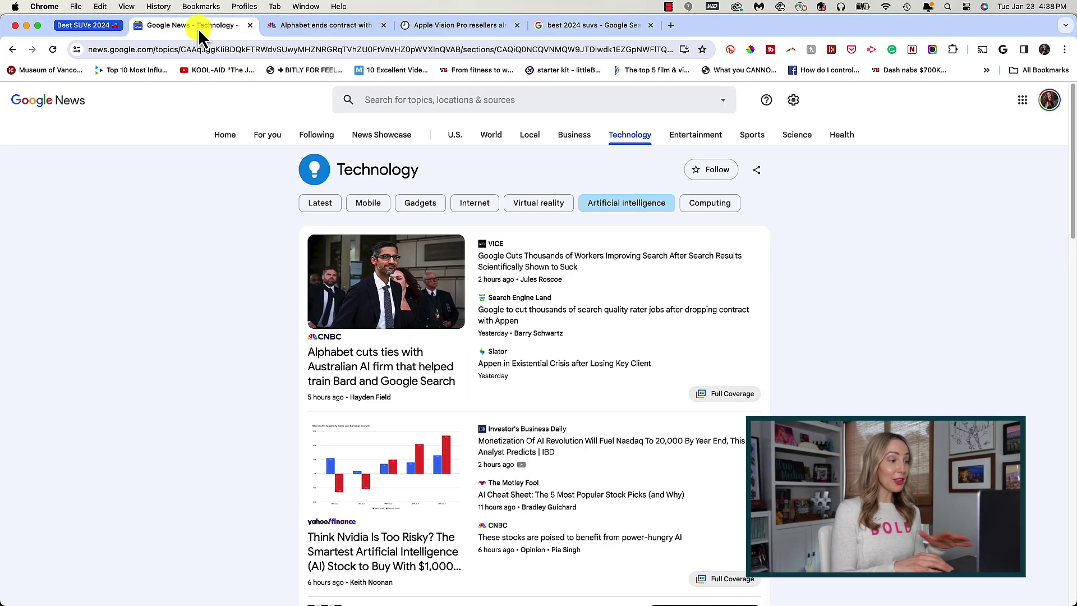
- Ask Chrome to organize tabs similar to the Google News tab
right_click(198, 28)
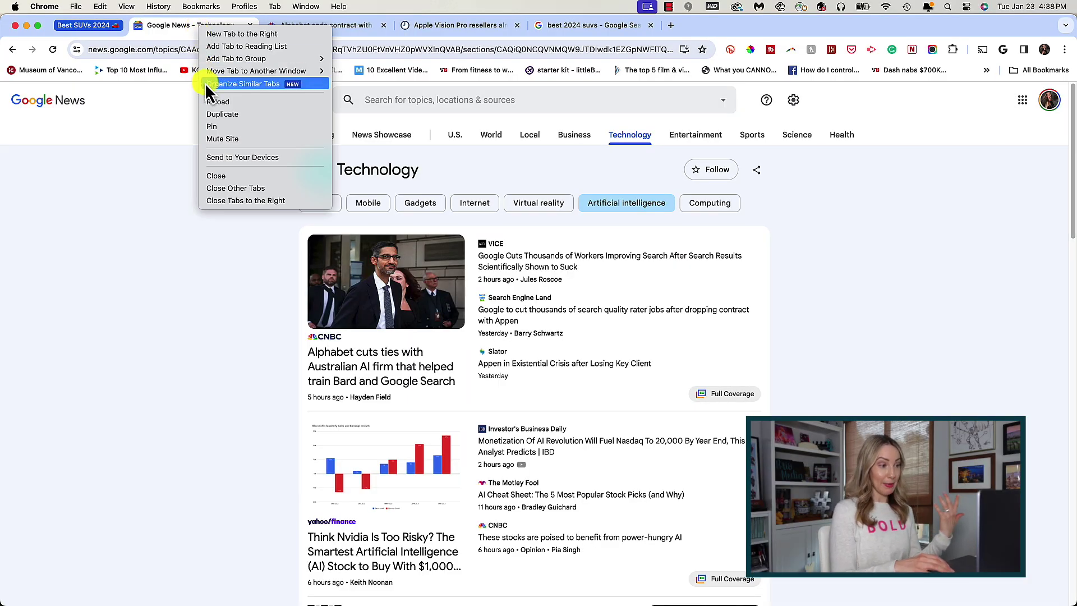
left_click(242, 85)
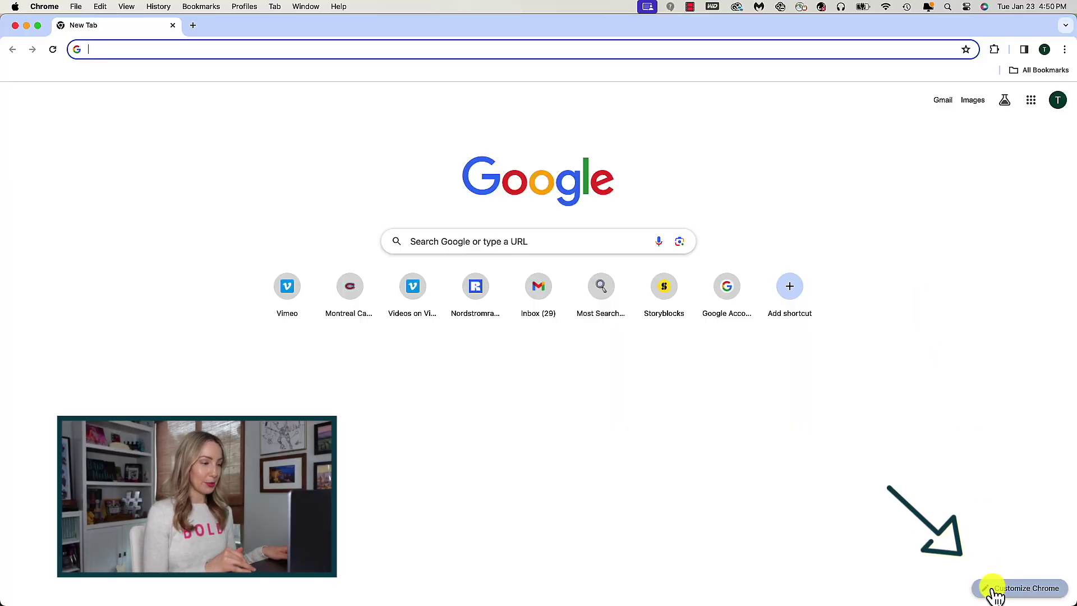
- Open Customize Chrome's AI theme creator and choose Stars under Outer space as the subject
left_click(1010, 588)
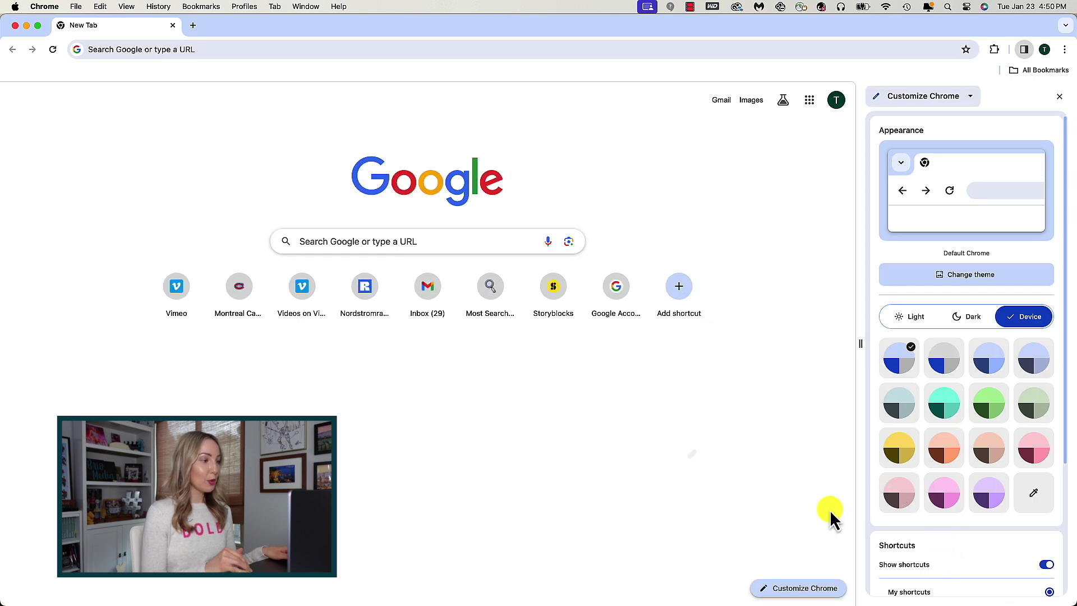
left_click(971, 276)
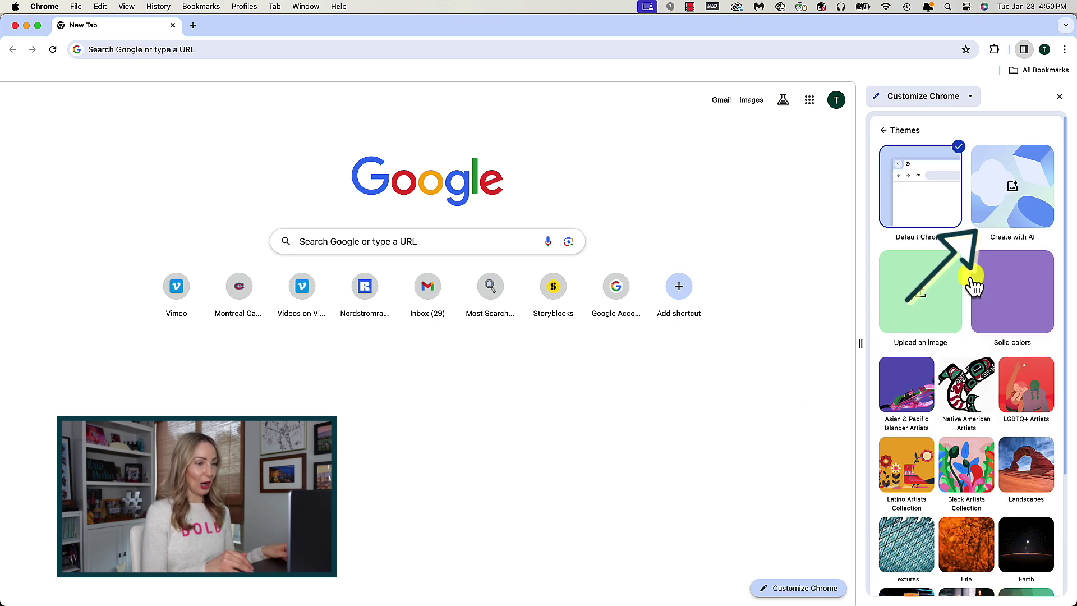
left_click(1013, 195)
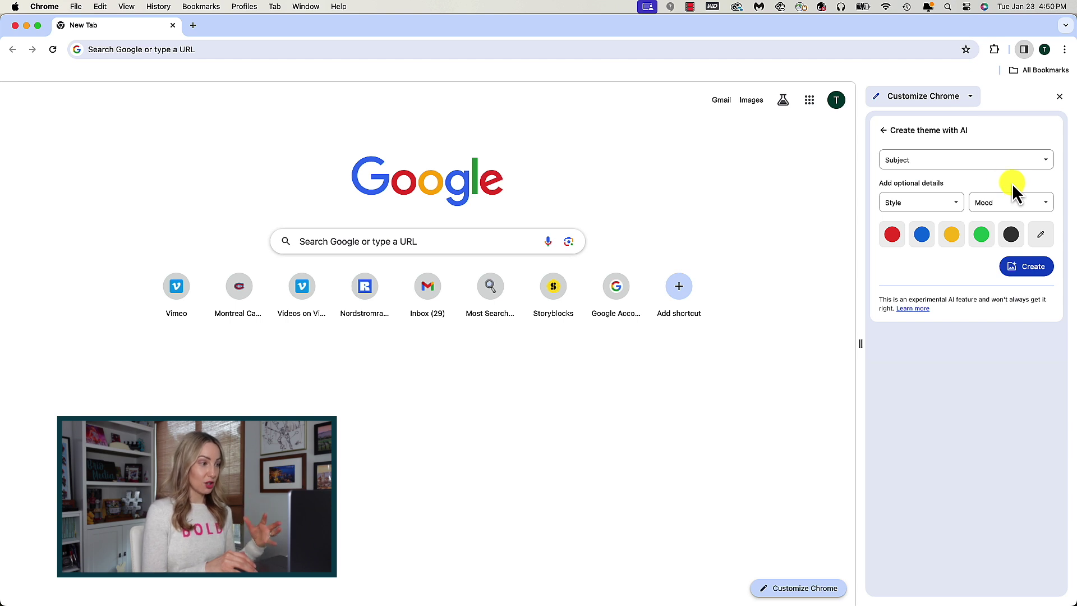
left_click(928, 160)
left_click(987, 199)
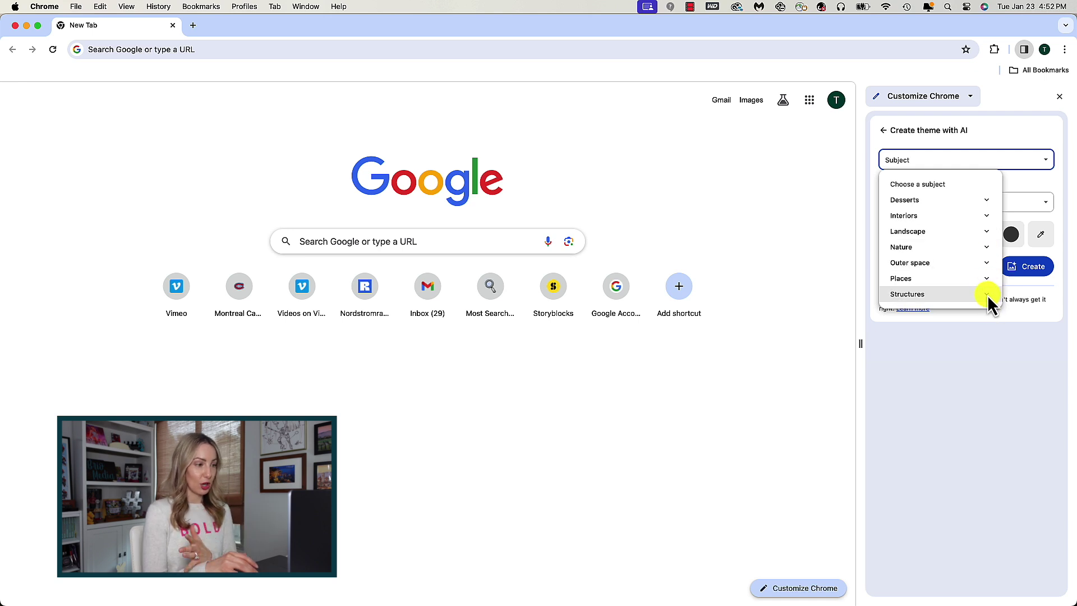
left_click(987, 264)
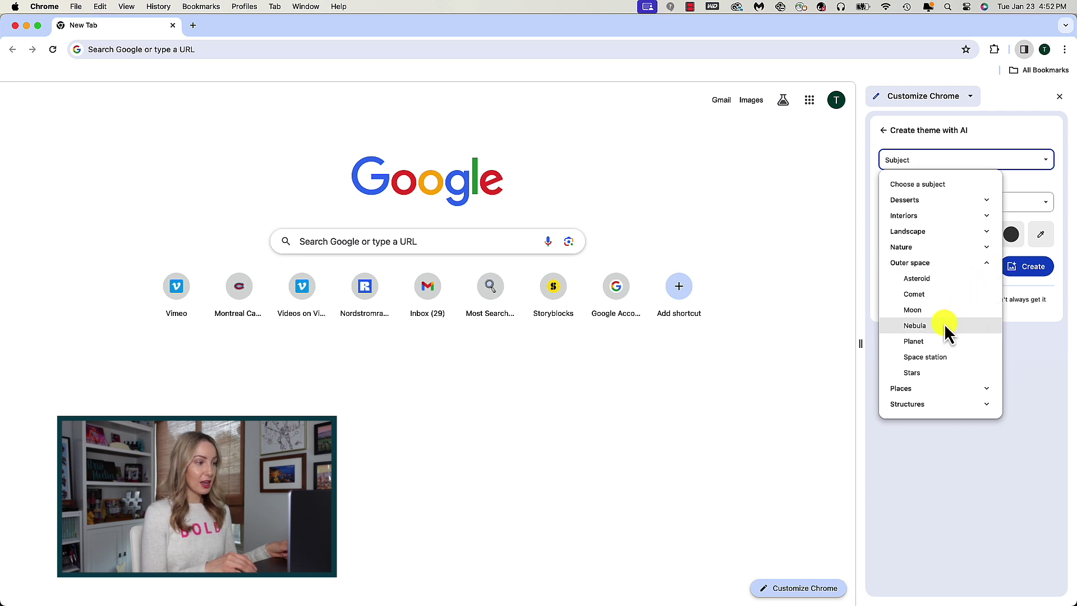
left_click(932, 372)
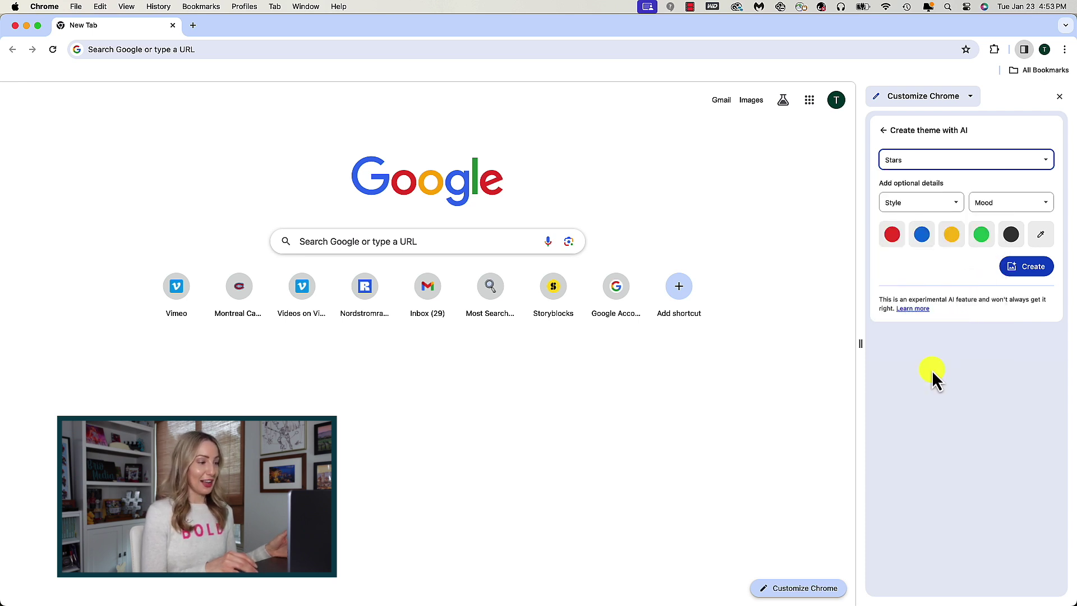
- Set the theme style to Organic and mood to Dreamy, then generate themes
left_click(958, 205)
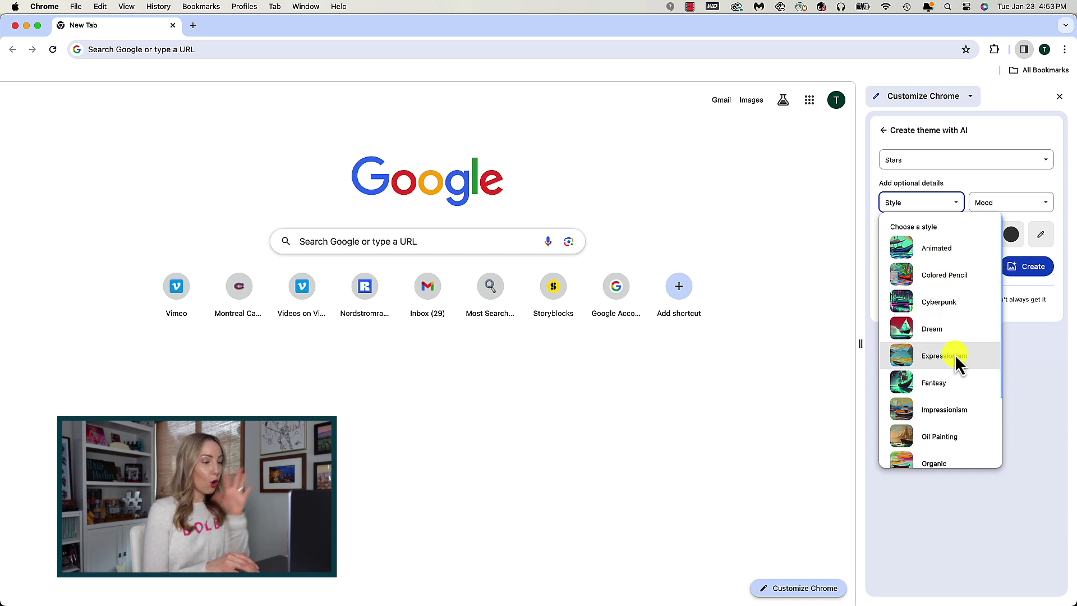
scroll(956, 356, "down", 3)
scroll(963, 370, "up", 3)
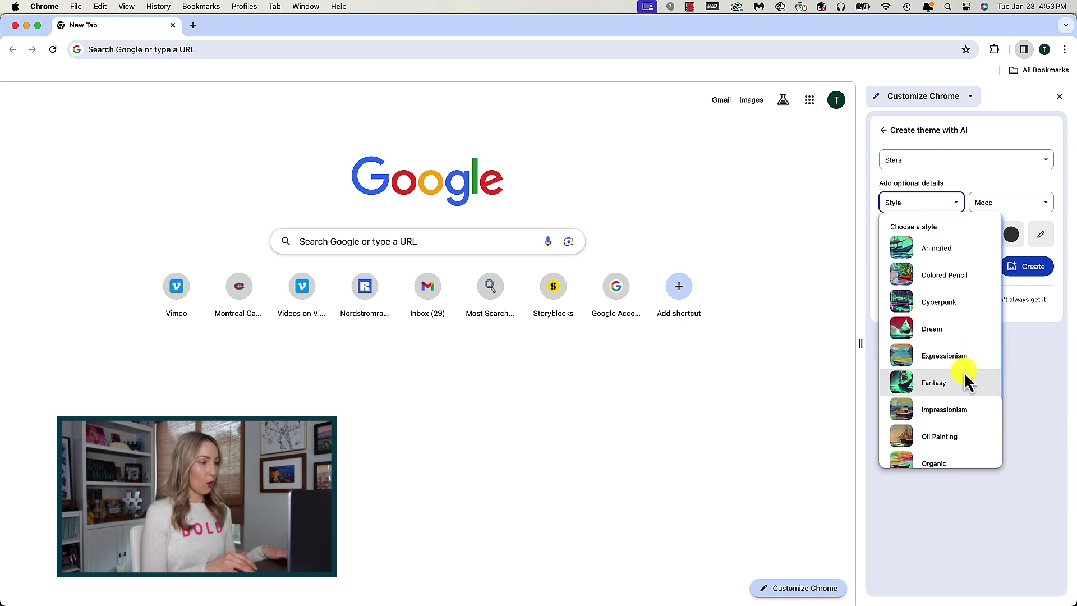
scroll(963, 371, "down", 3)
scroll(964, 372, "up", 3)
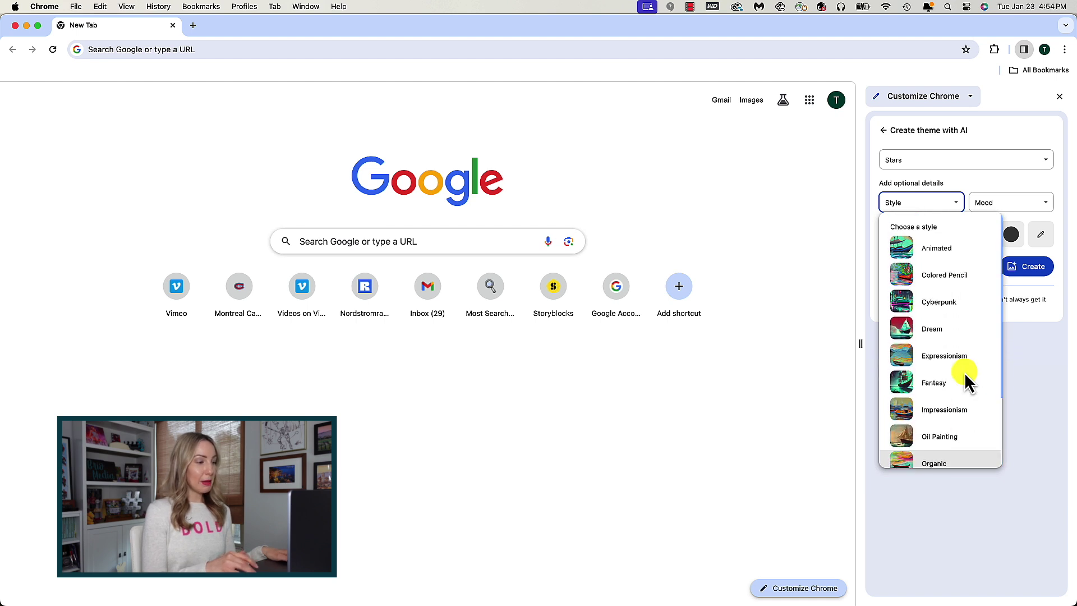
scroll(965, 372, "down", 3)
left_click(959, 372)
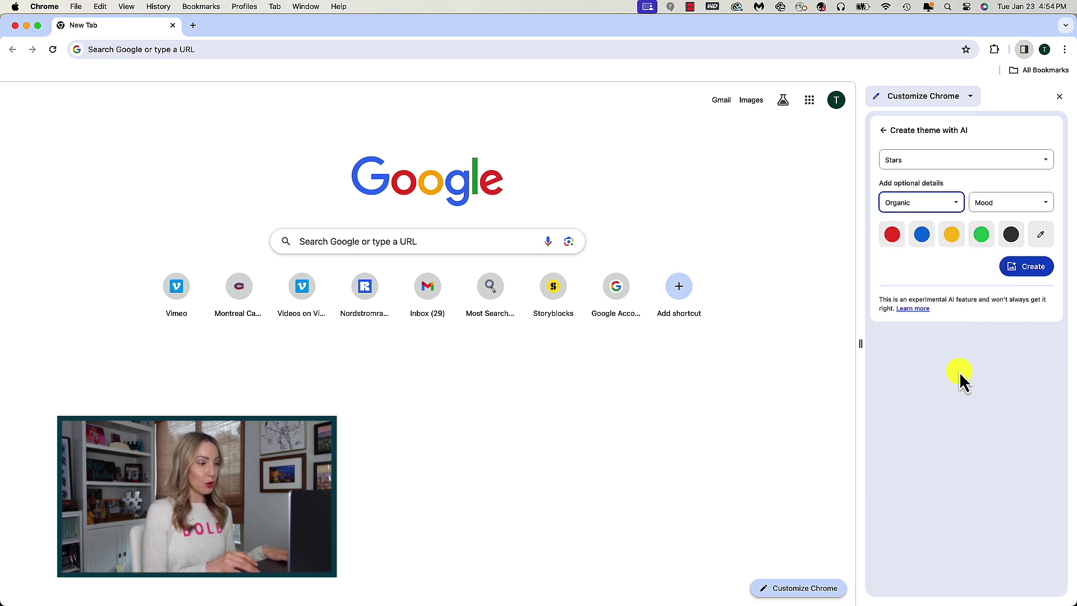
left_click(1030, 203)
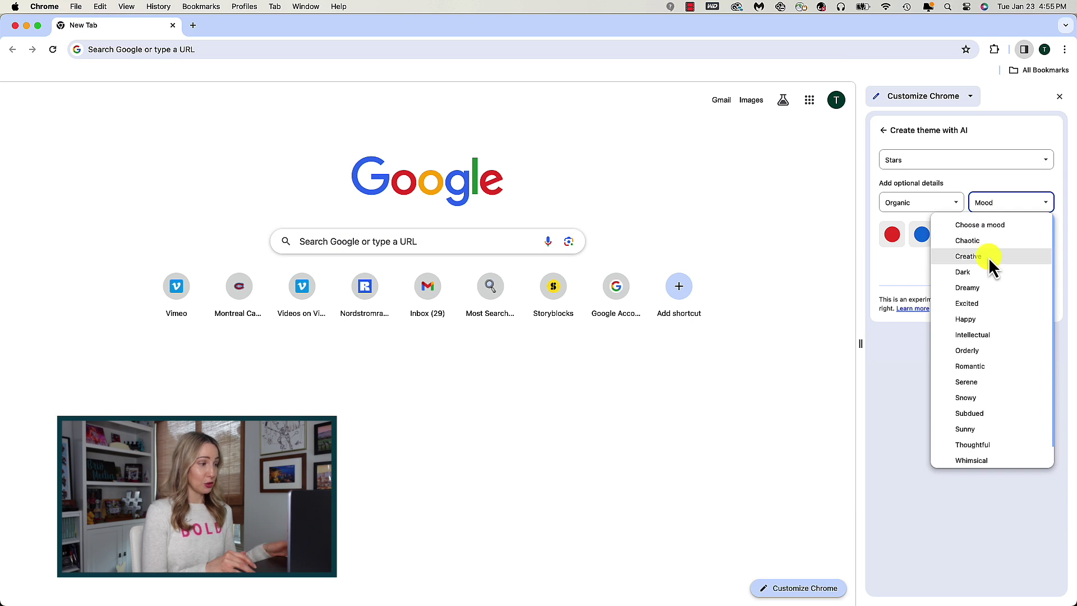
scroll(989, 263, "down", 2)
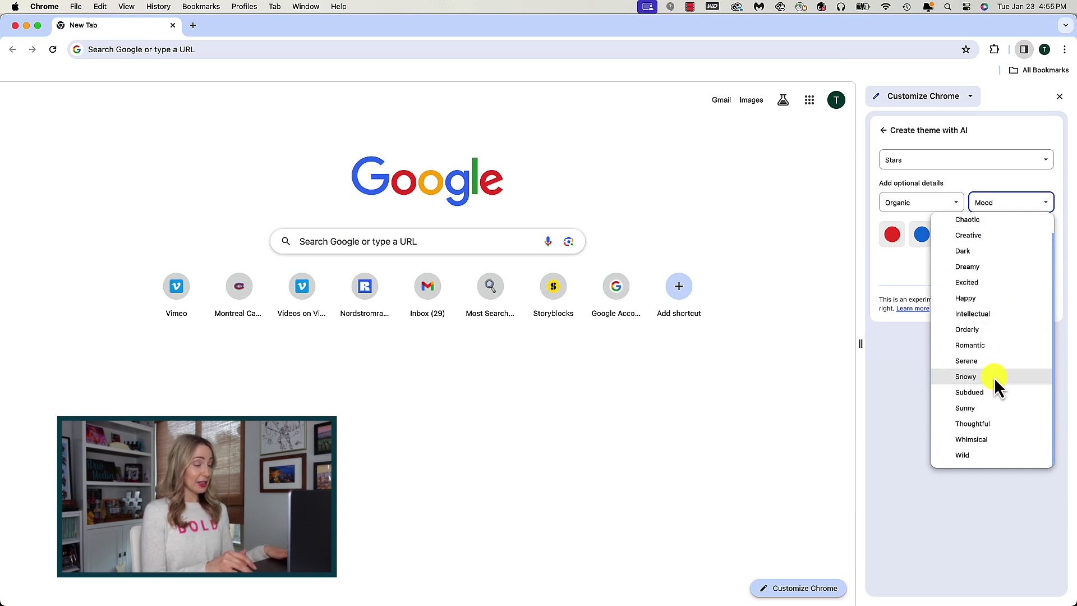
scroll(993, 376, "up", 2)
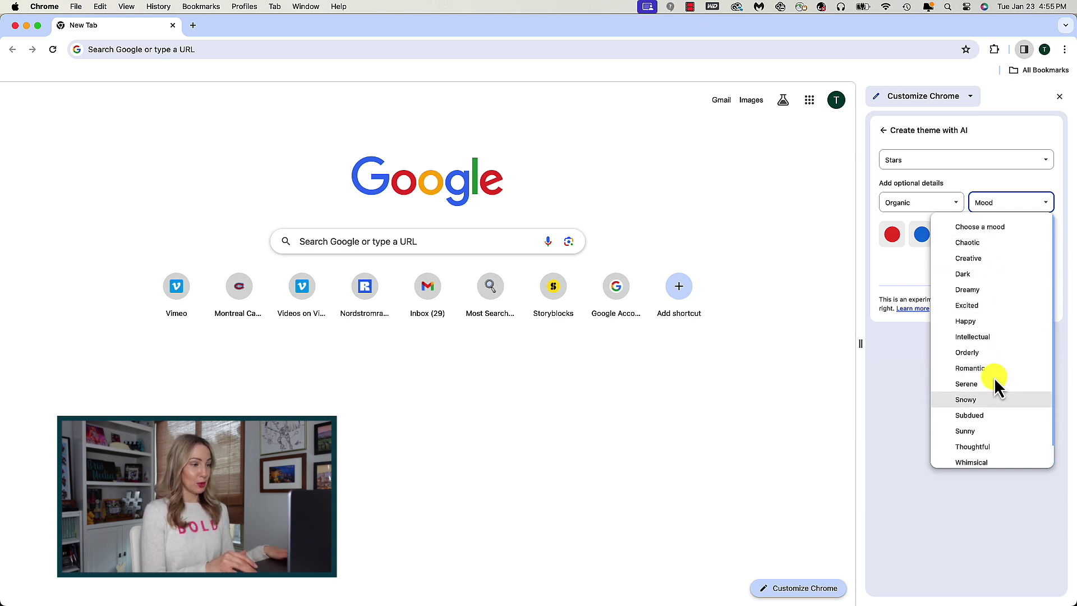
left_click(989, 289)
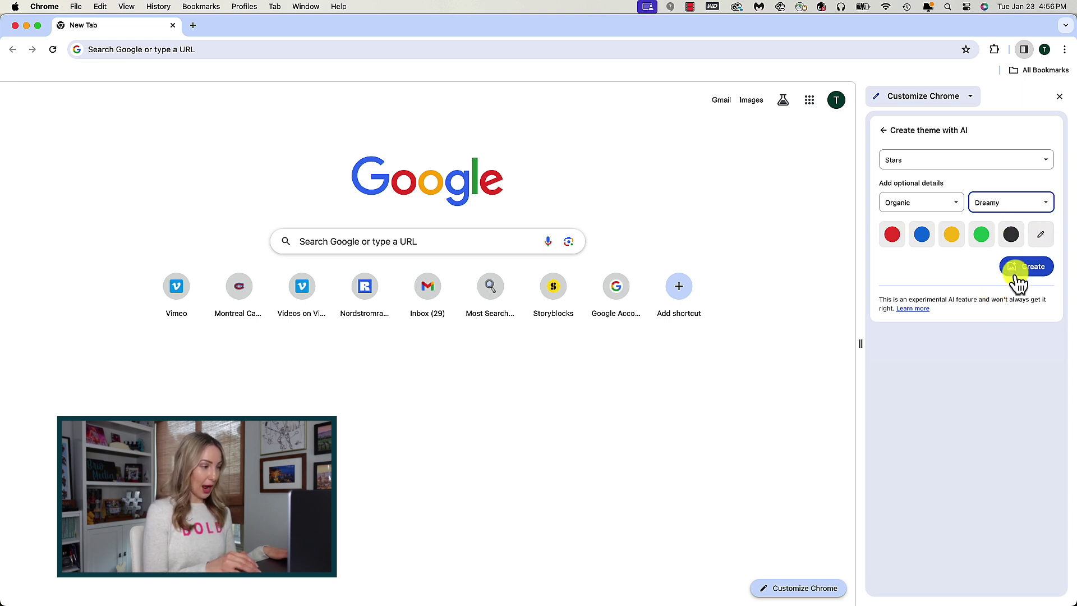
left_click(1033, 270)
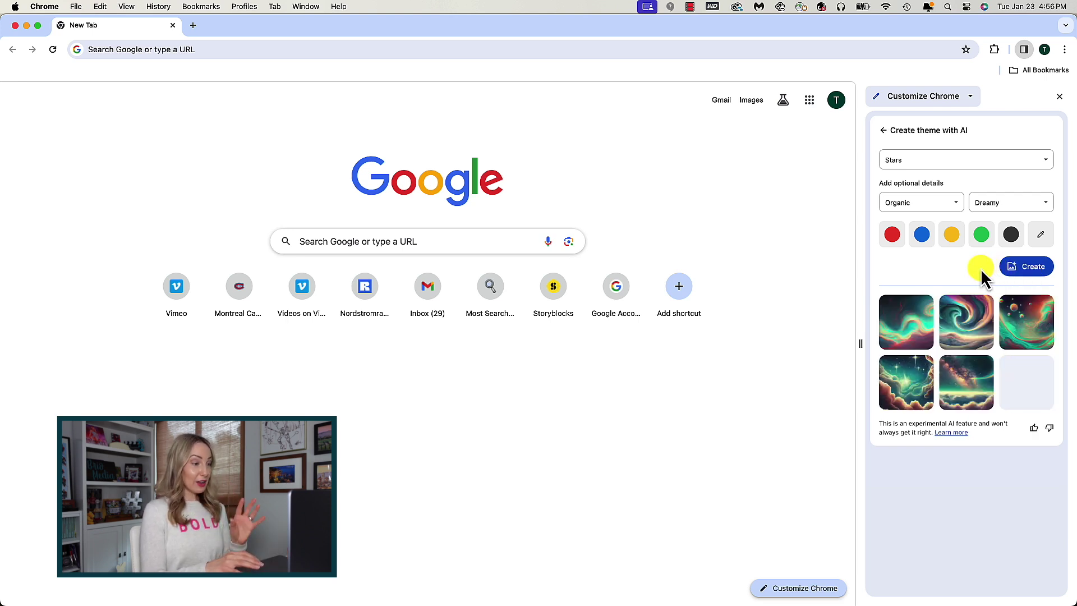
- Preview the five generated themes in turn, including the clouds-and-stars theme
left_click(909, 325)
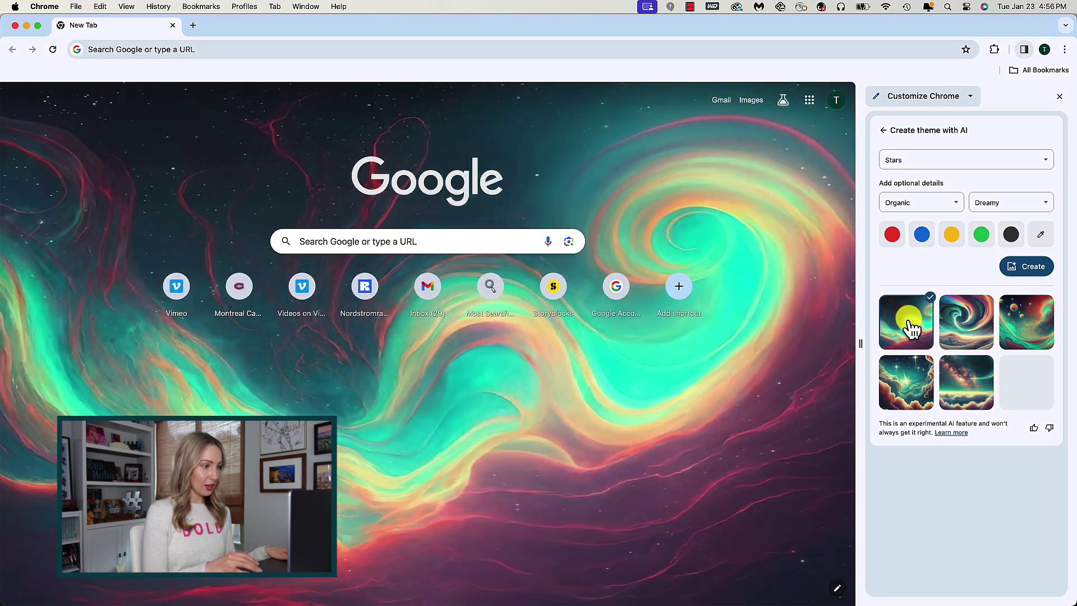
left_click(966, 325)
left_click(1027, 324)
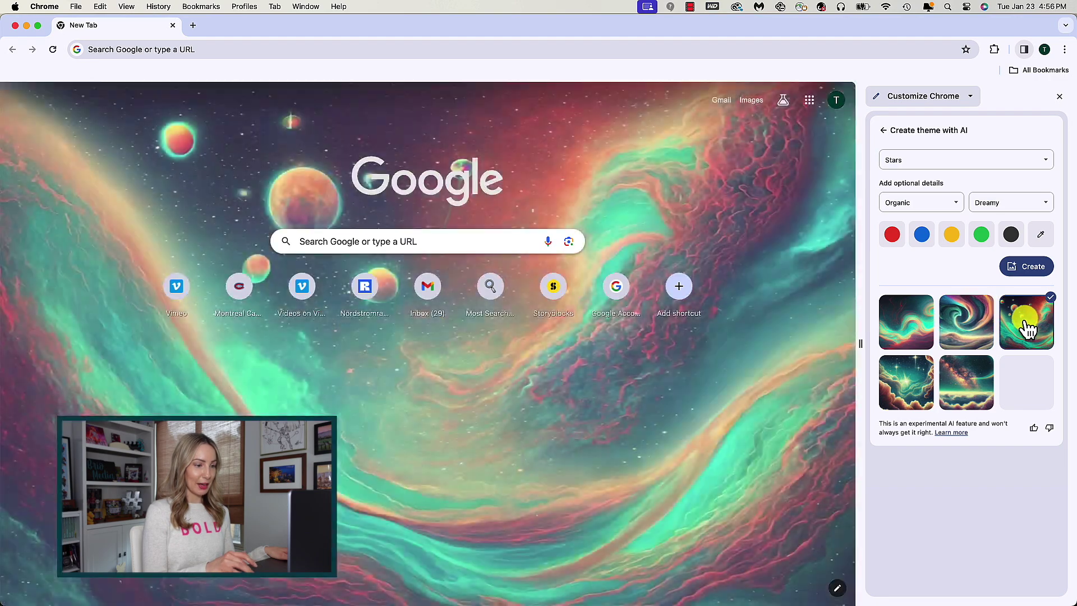
left_click(908, 384)
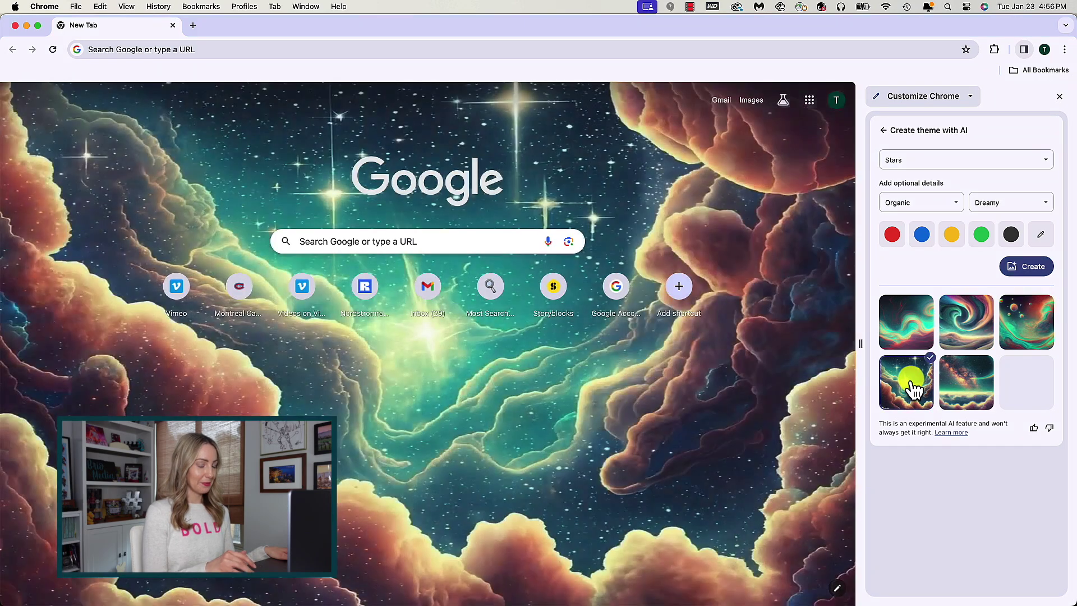
left_click(955, 390)
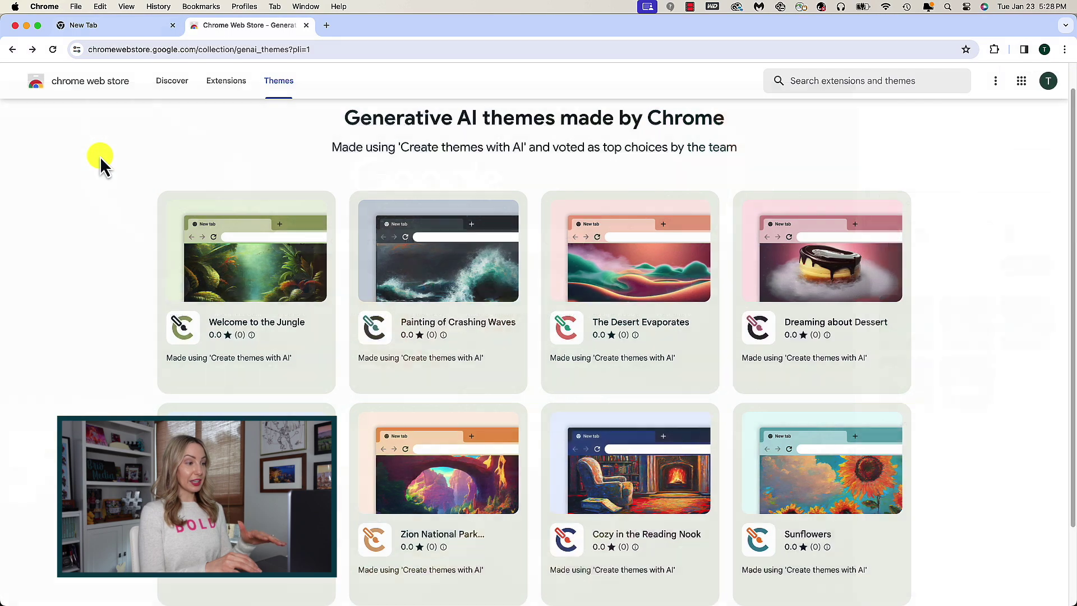
scroll(100, 155, "down", 1)
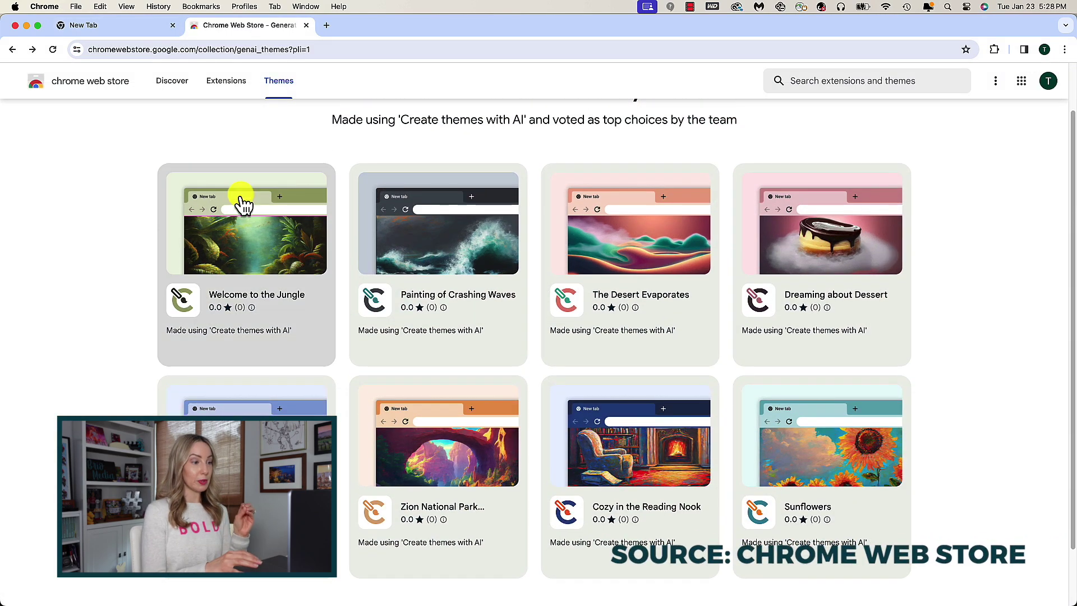
- Open The Desert Evaporates theme page, then return to the themed new tab page
left_click(627, 257)
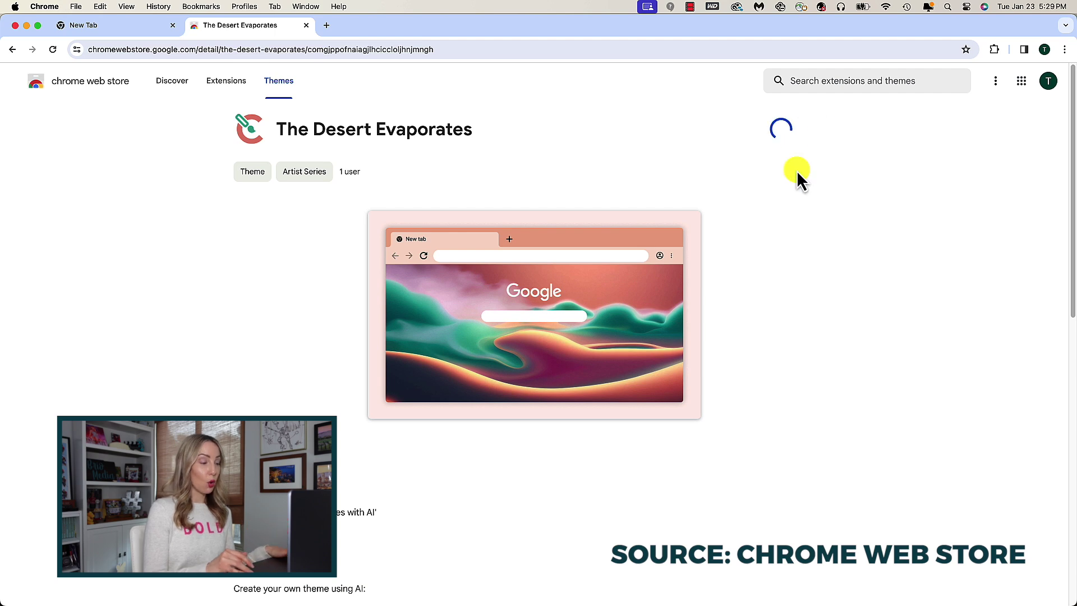
left_click(135, 26)
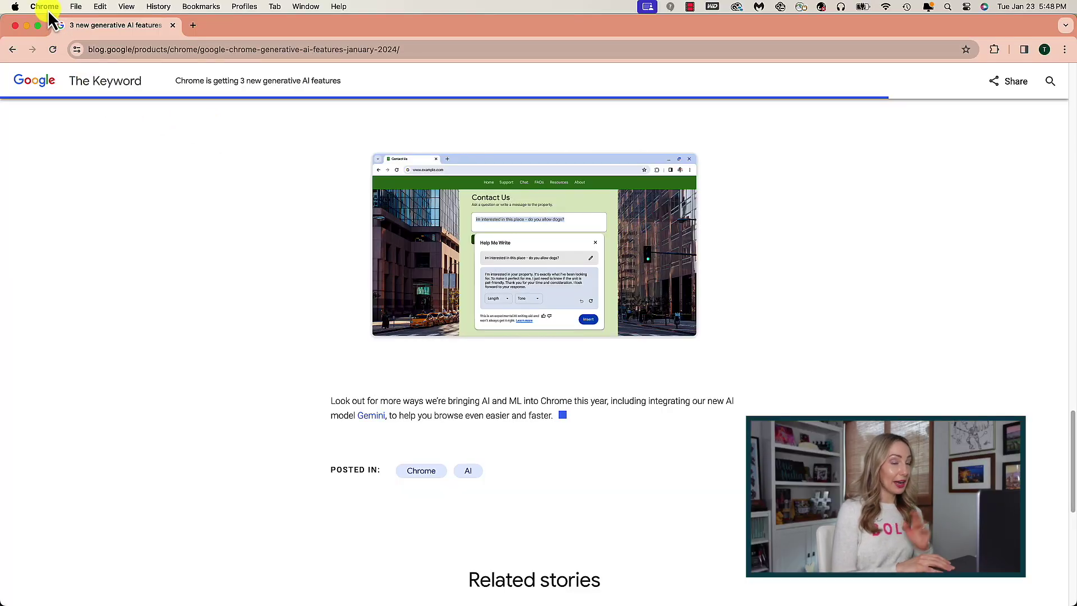
left_click(46, 6)
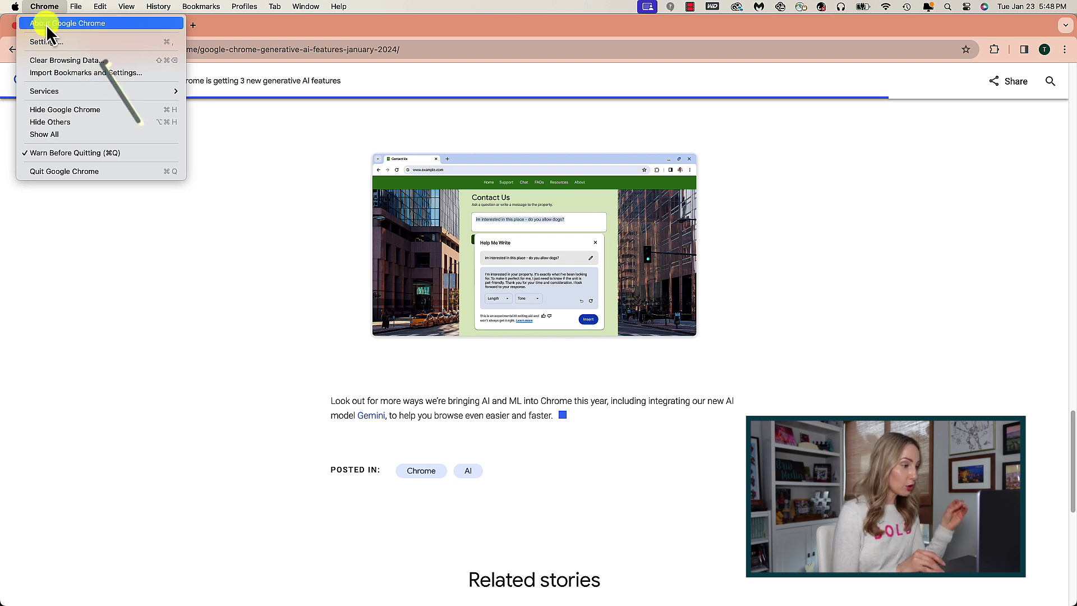
left_click(42, 25)
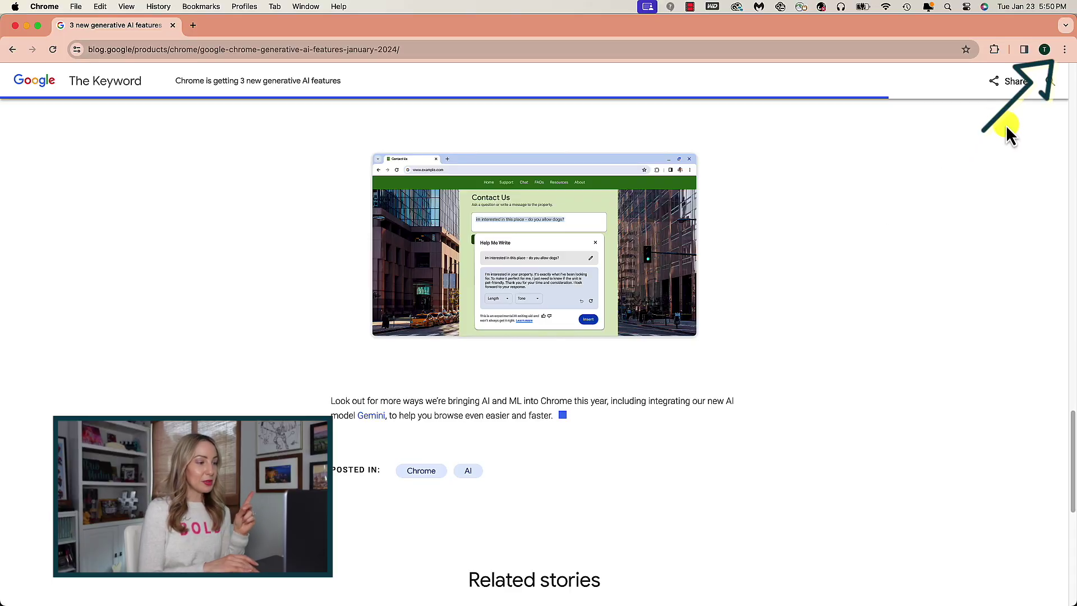
- Go to Chrome Settings from the main menu and show the Experimental AI section
left_click(1065, 50)
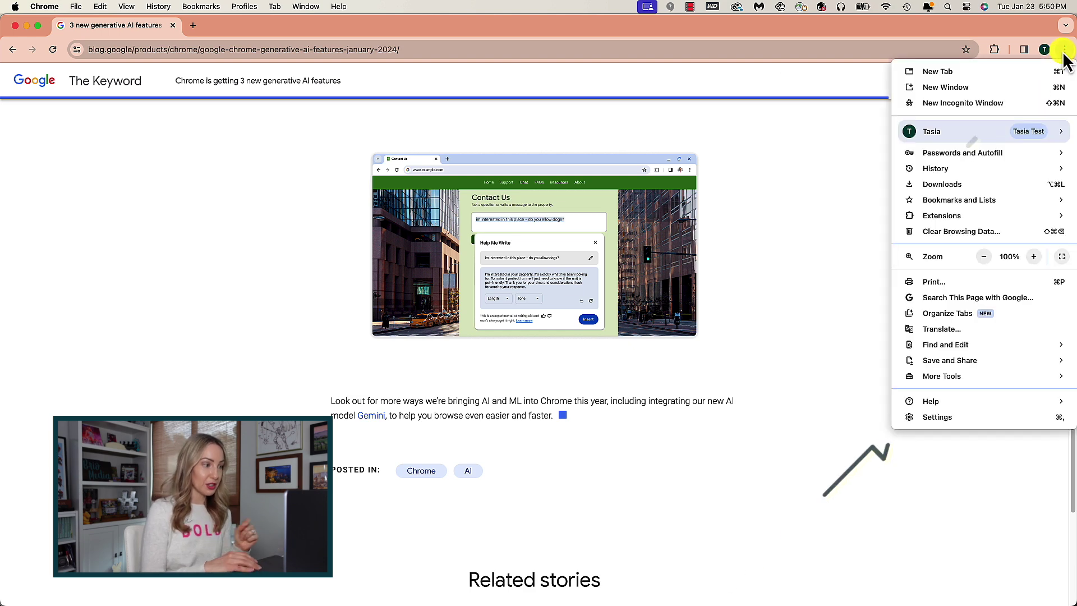
left_click(934, 418)
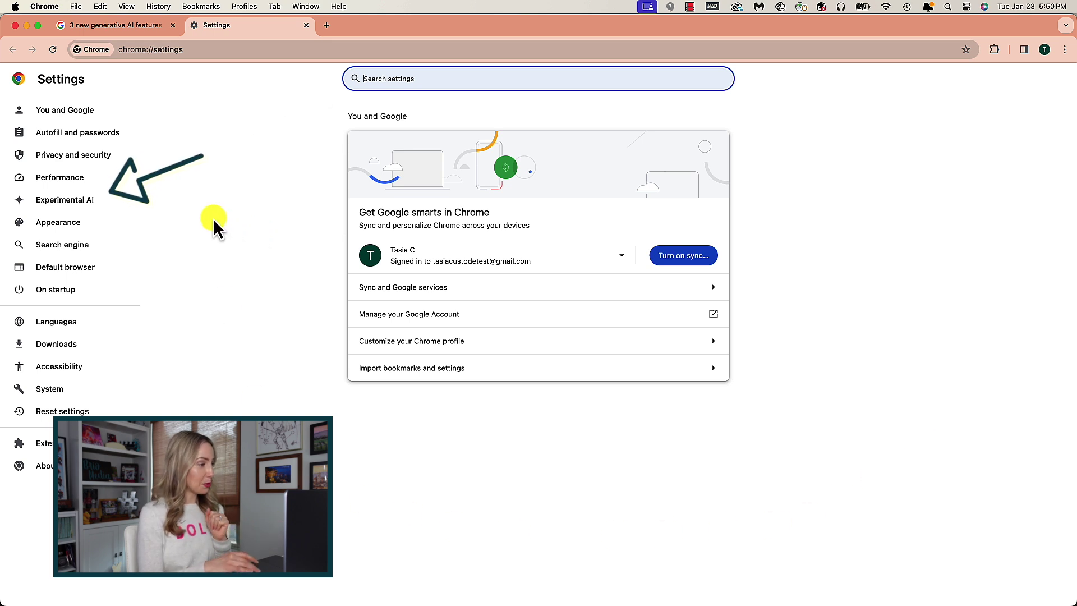
left_click(84, 208)
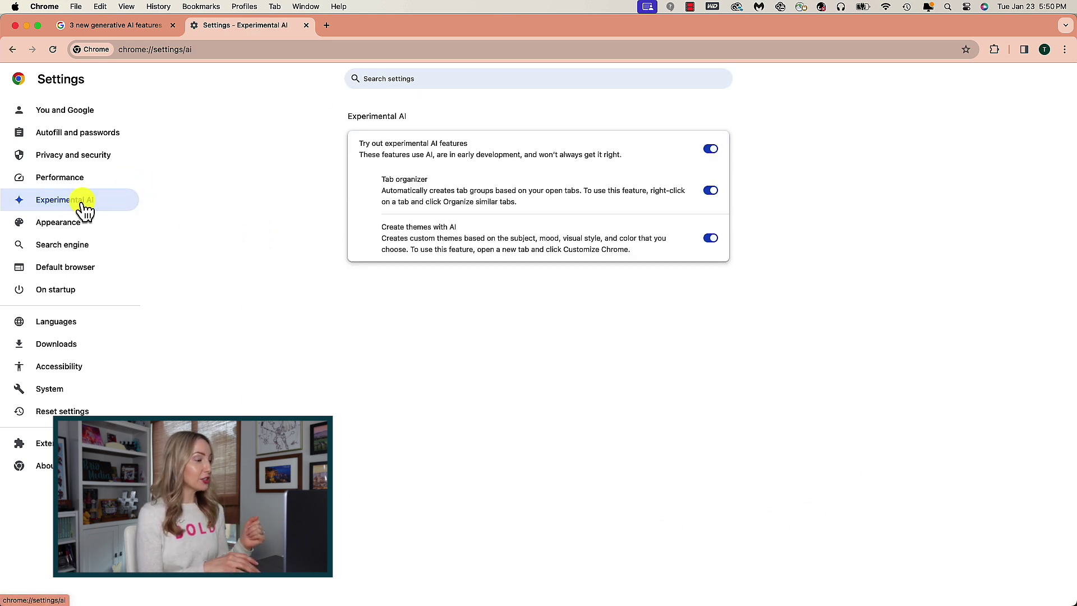